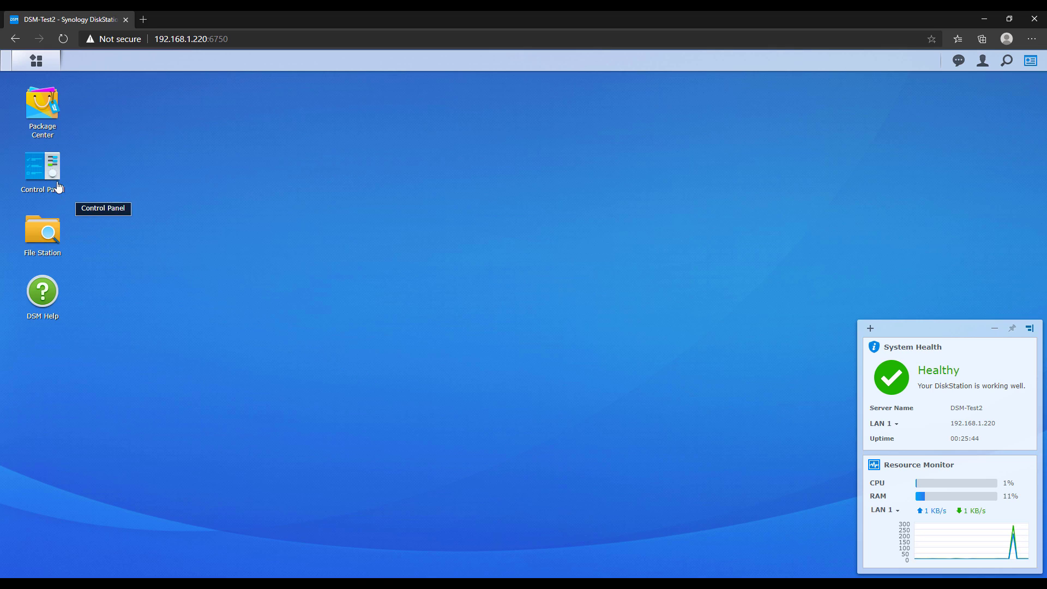
Open a new reverse proxy rule from Control Panel's Application Portal Reverse Proxy list
left_click(46, 168)
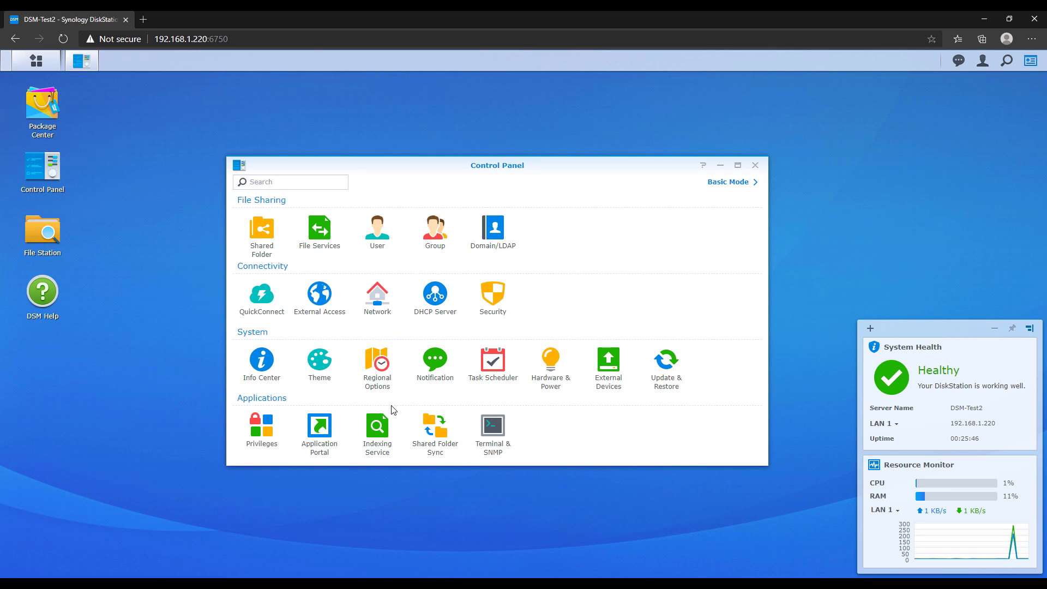
left_click(318, 434)
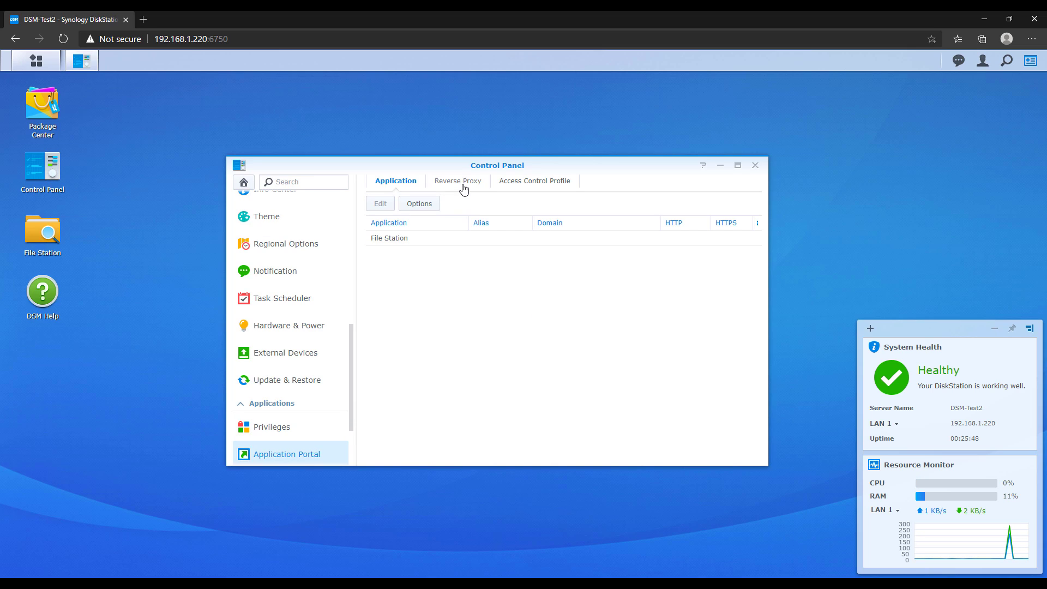
left_click(464, 183)
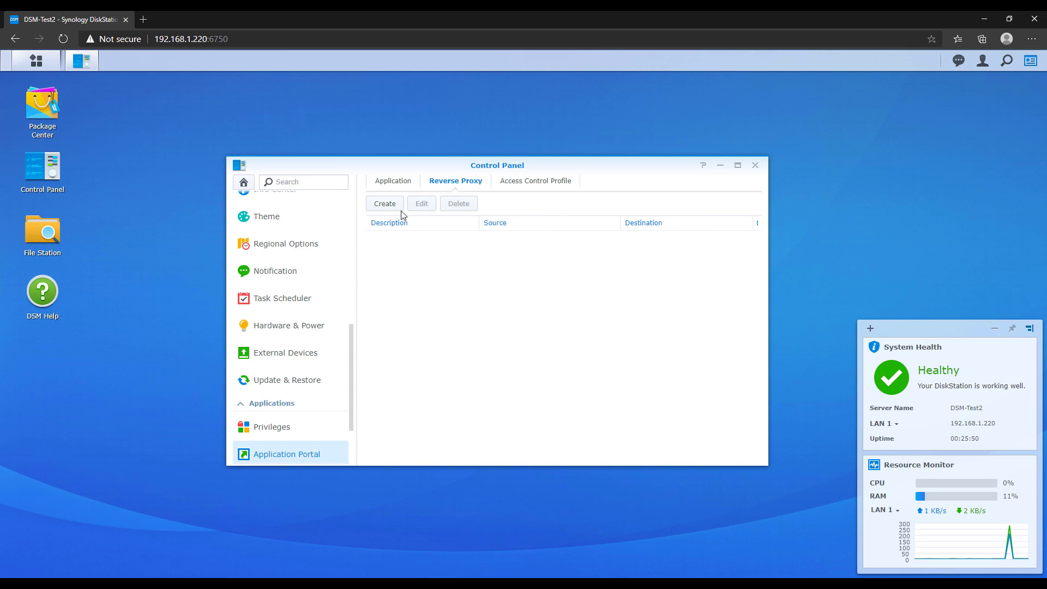
left_click(386, 206)
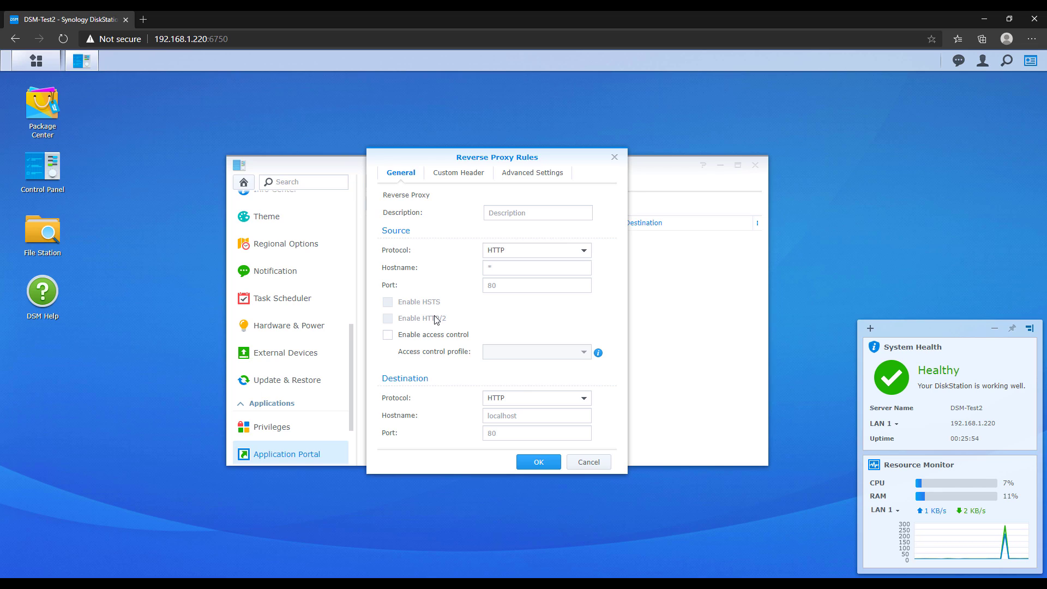
Name the rule Plex and set its source to HTTPS with hostname plex.wundertech.net
left_click(492, 217)
type("Plex")
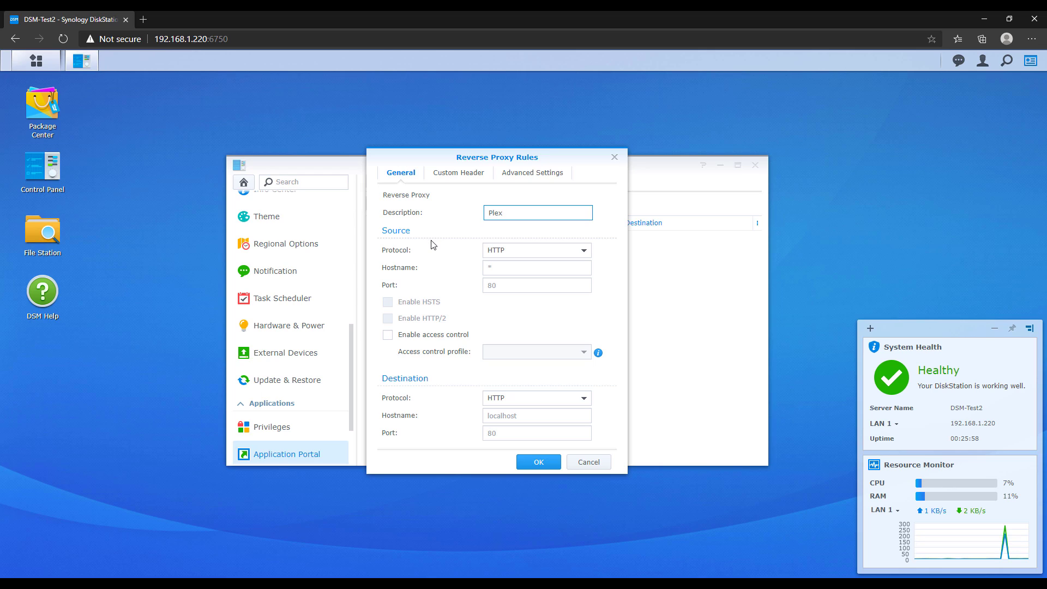
left_click(437, 245)
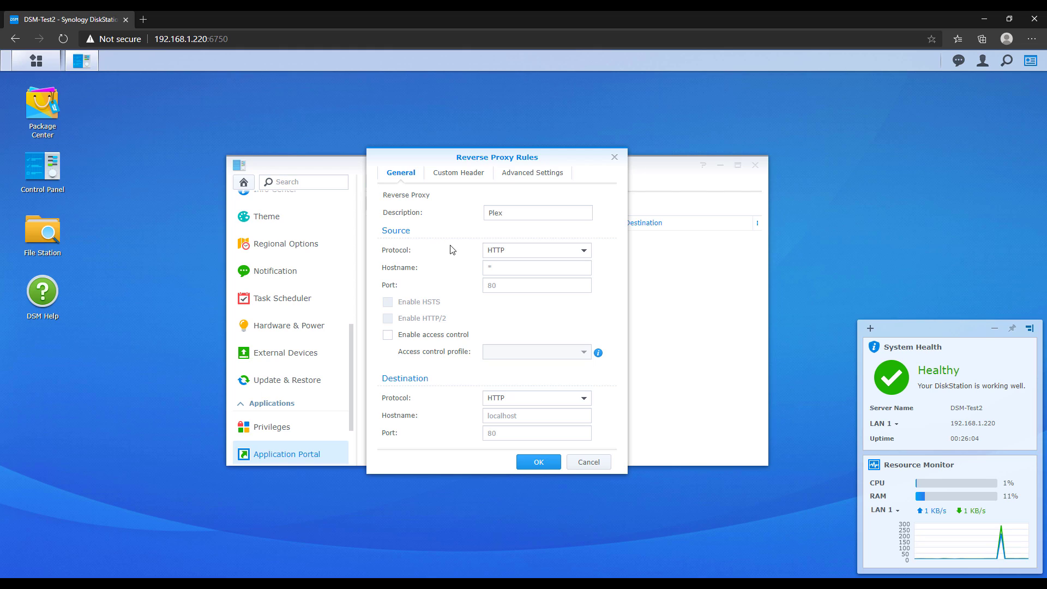
left_click(498, 252)
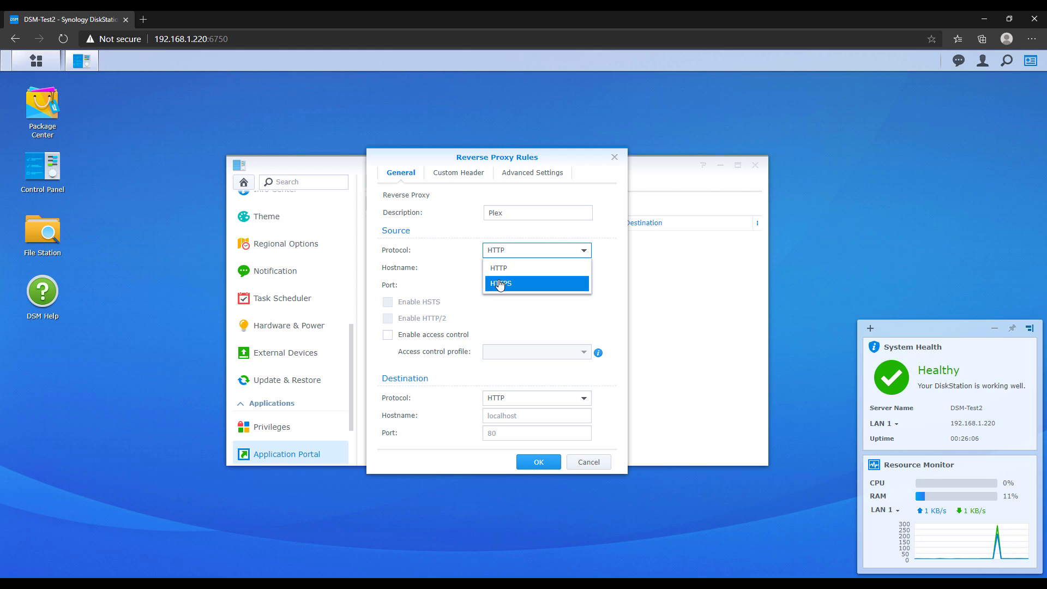
left_click(498, 283)
left_click(499, 269)
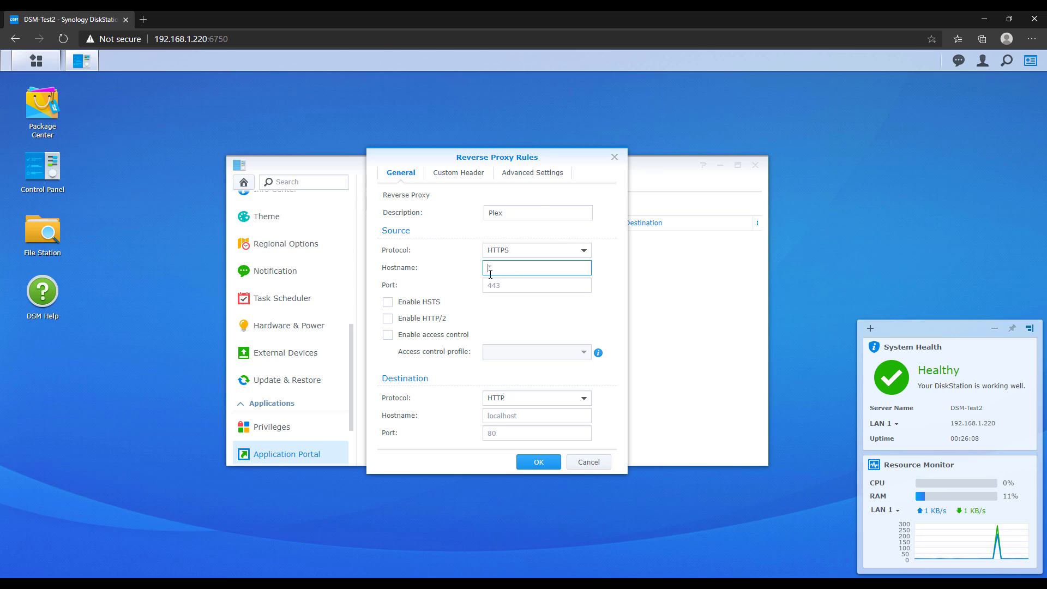
type("plex.wundertech.net")
left_click(524, 323)
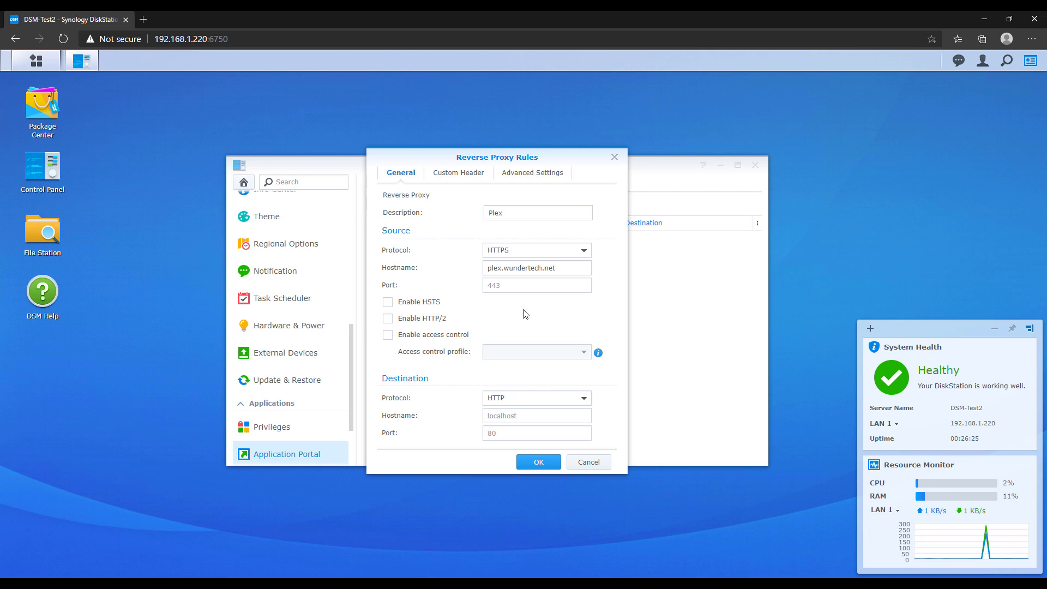
Set source port 443 and enable HSTS and HTTP/2 on the Plex rule
left_click(521, 291)
type("443")
left_click(525, 320)
left_click(388, 302)
left_click(438, 322)
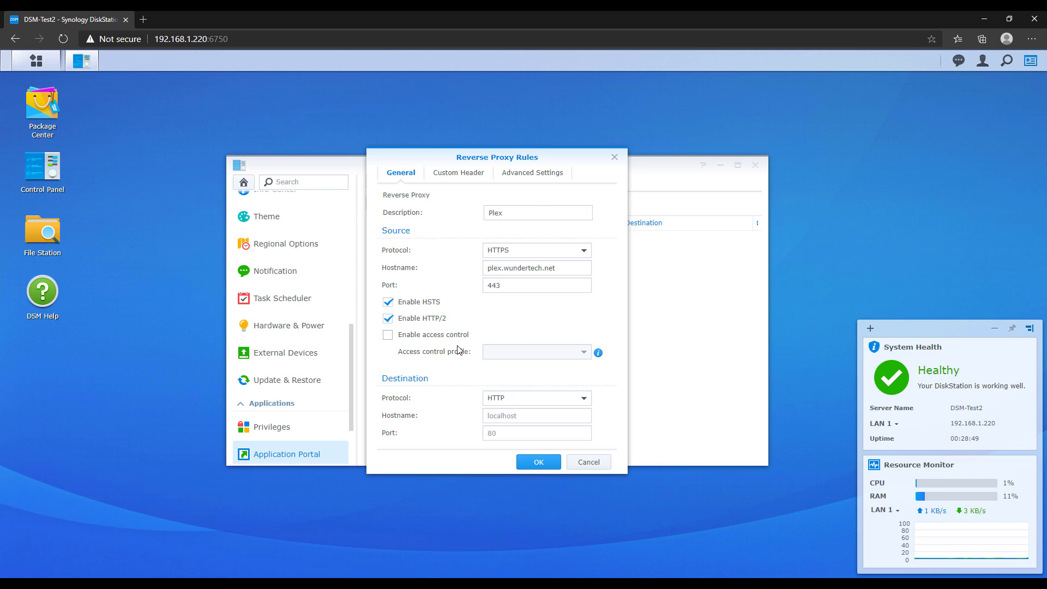
Set the destination to HTTP host 192.168.1.250 on port 32400
left_click(499, 414)
type("192.168.1")
type(".250")
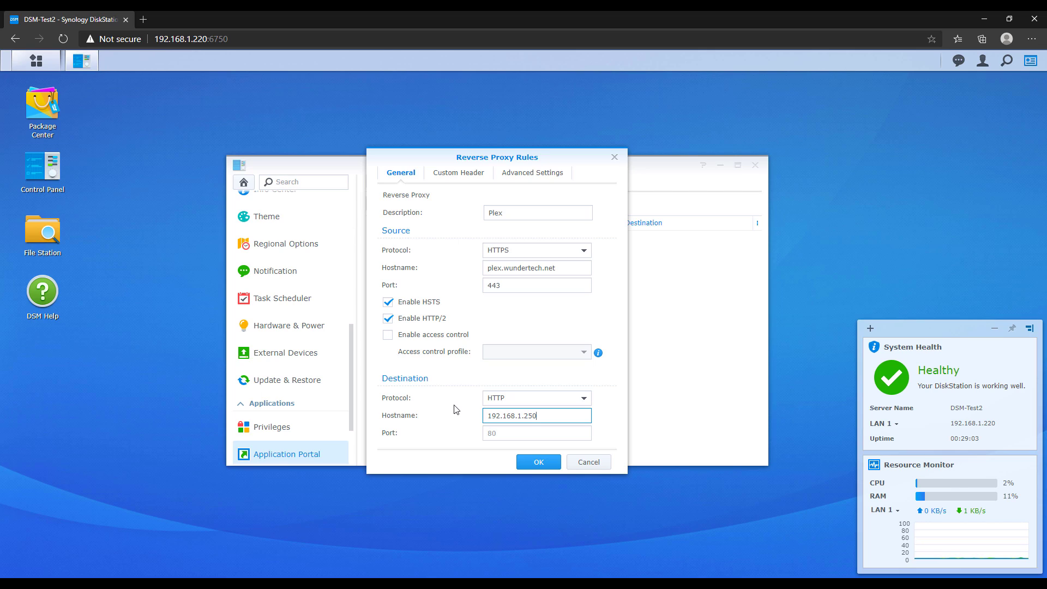
key("Tab")
type("32400")
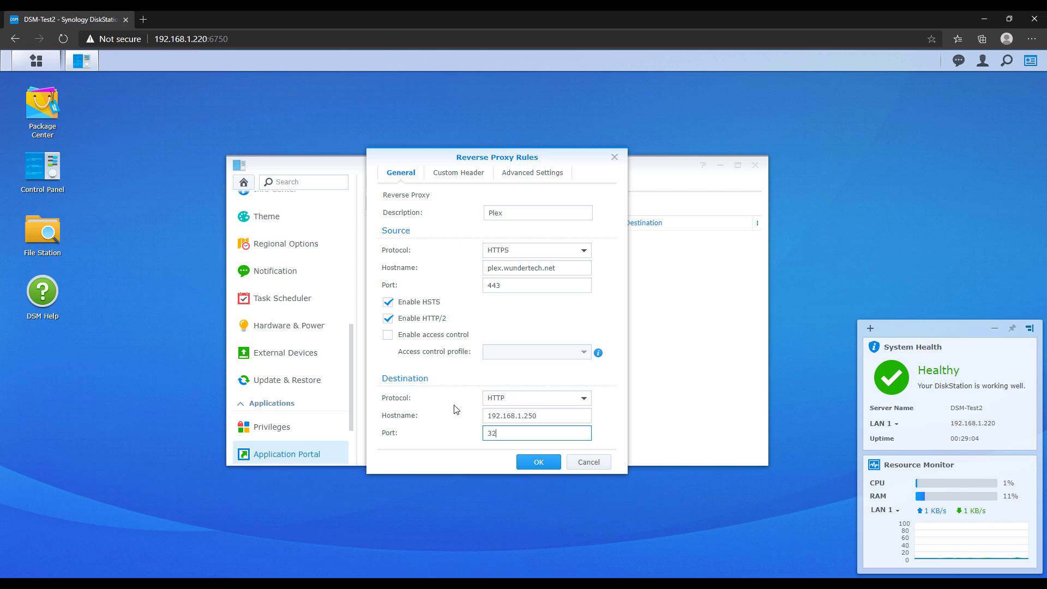
key("shift+Tab")
key("shift+Tab")
key("Down")
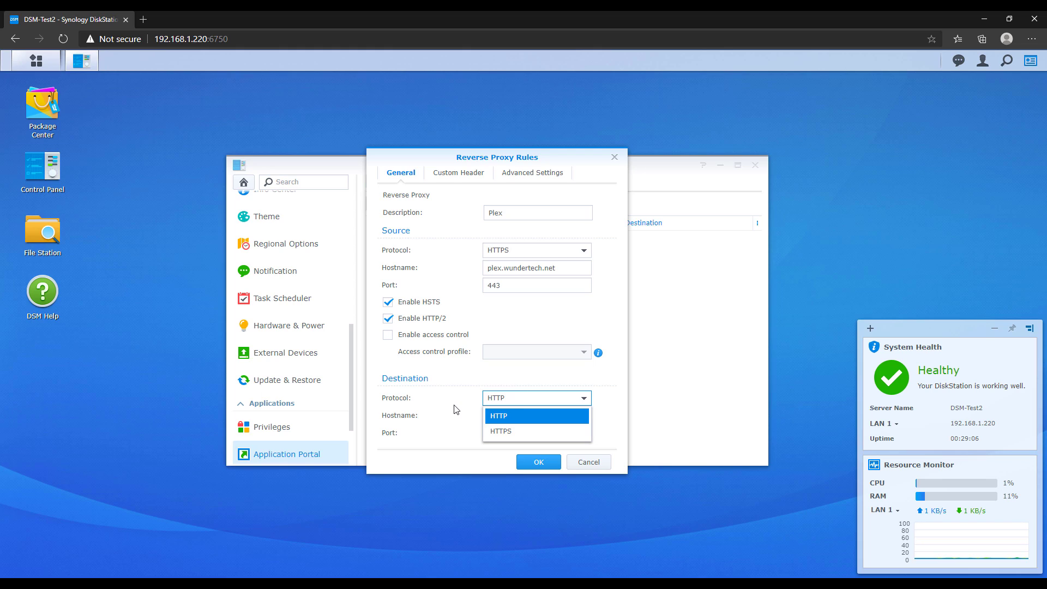
key("Return")
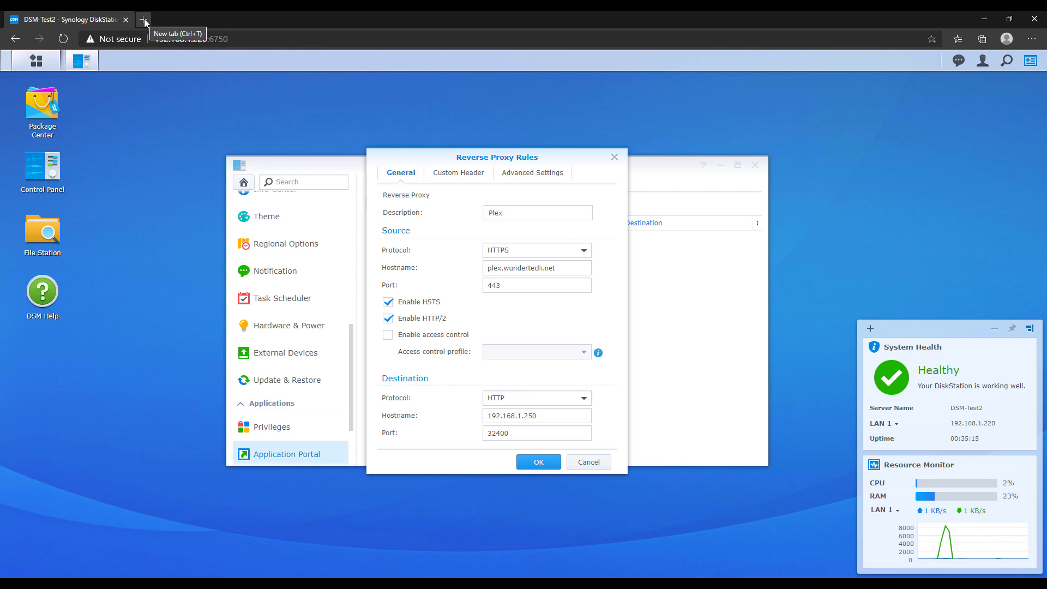
Test 192.168.1.250 in a new browser tab, then show the rule's Custom Header settings
left_click(144, 19)
type("192.168.1.250")
key("Return")
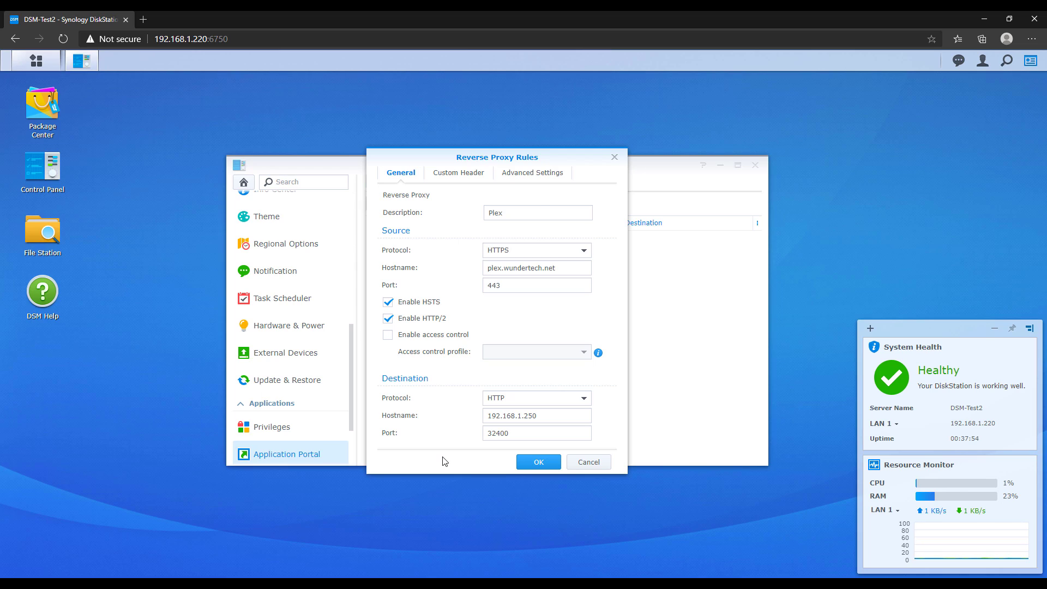
left_click(468, 175)
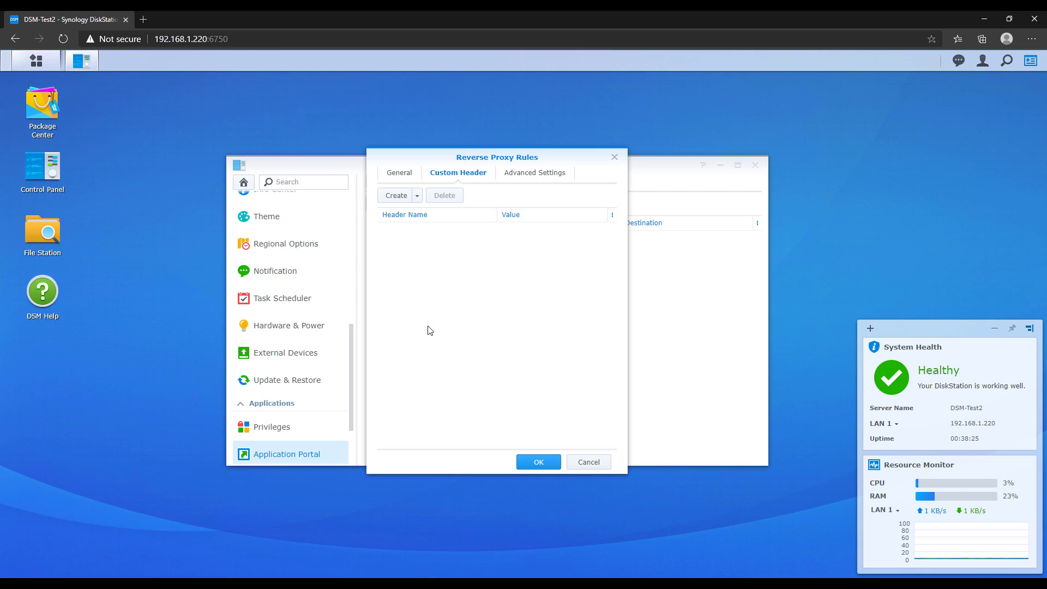
Delete an empty custom header row, save the Plex rule, and list access control profiles
left_click(394, 197)
left_click(412, 229)
left_click(534, 235)
left_click(476, 232)
left_click(446, 198)
left_click(445, 196)
left_click(515, 328)
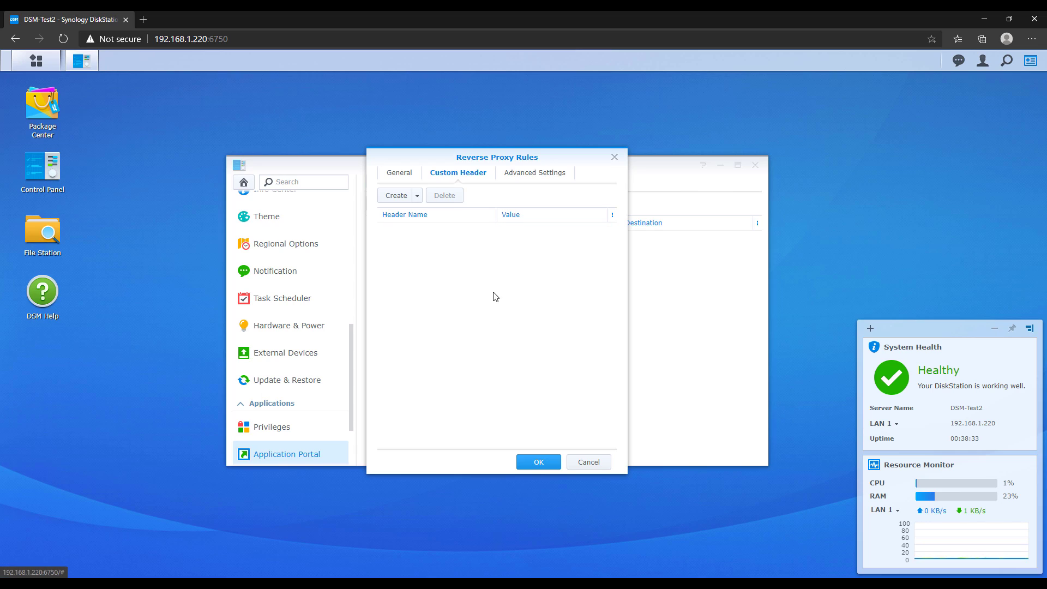
left_click(541, 461)
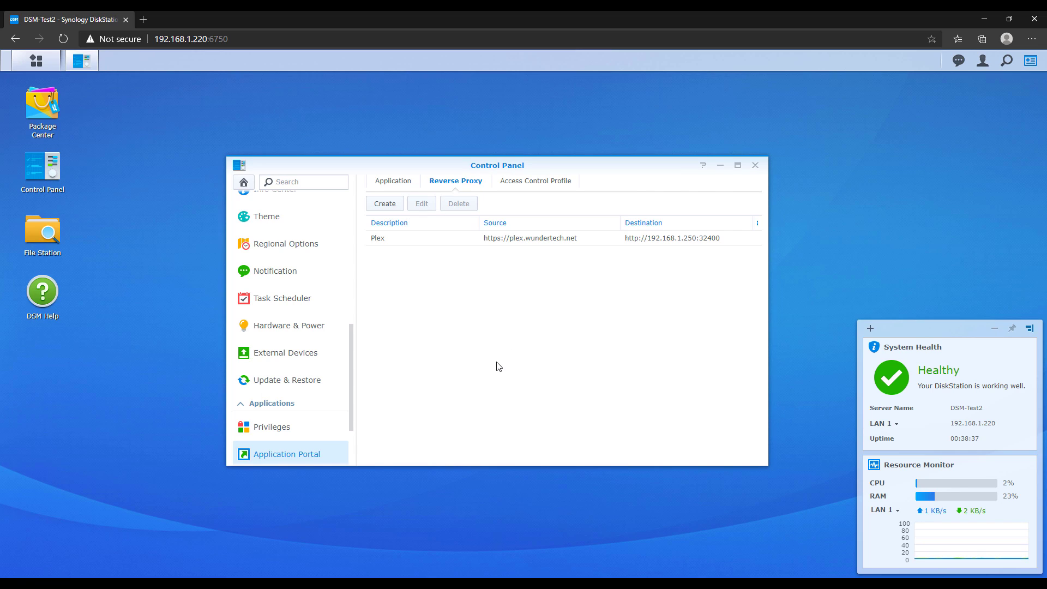
left_click(538, 185)
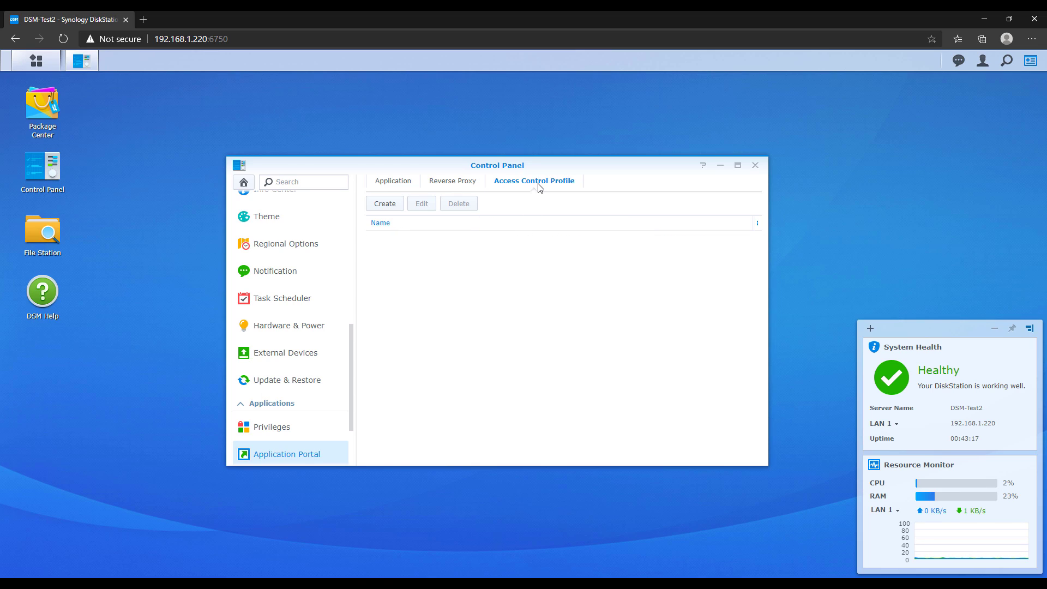
Create a new access control profile and add a rule allowing all source IPs
left_click(385, 204)
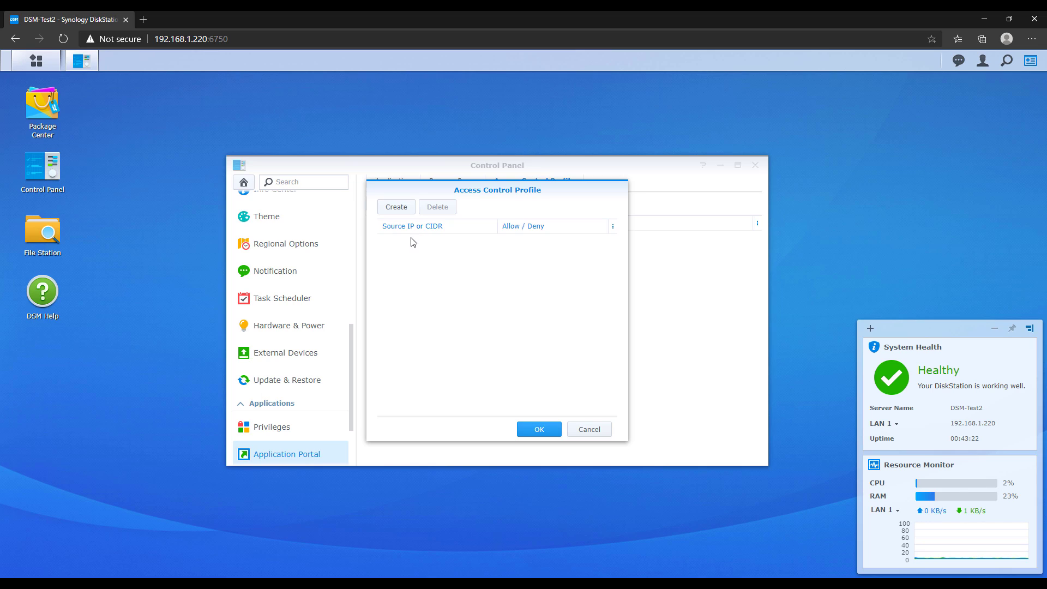
left_click(408, 213)
left_click(599, 242)
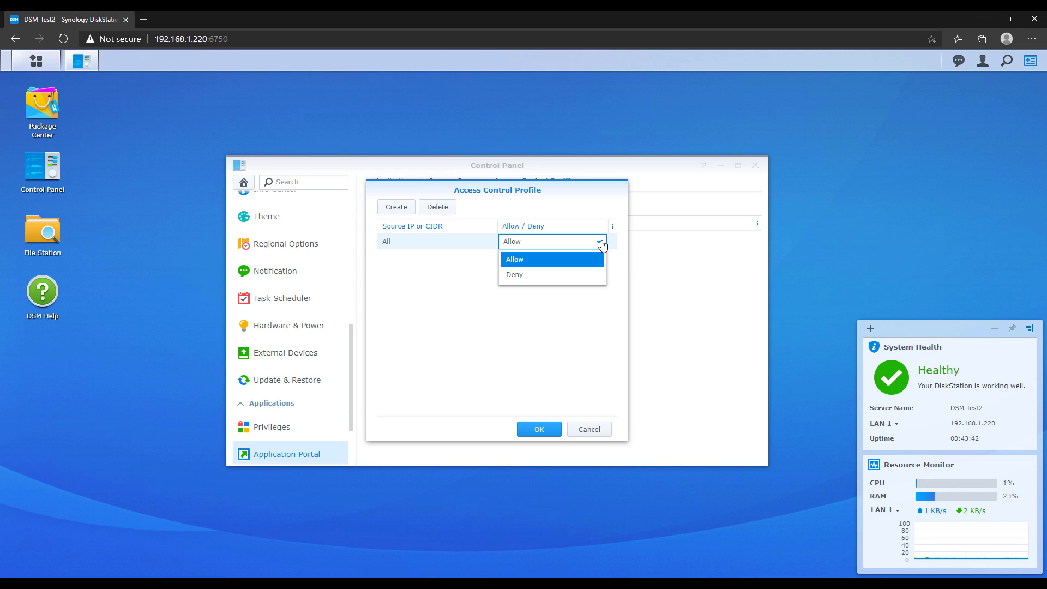
Keep the first rule on Allow, then add and remove a second Deny rule
left_click(602, 243)
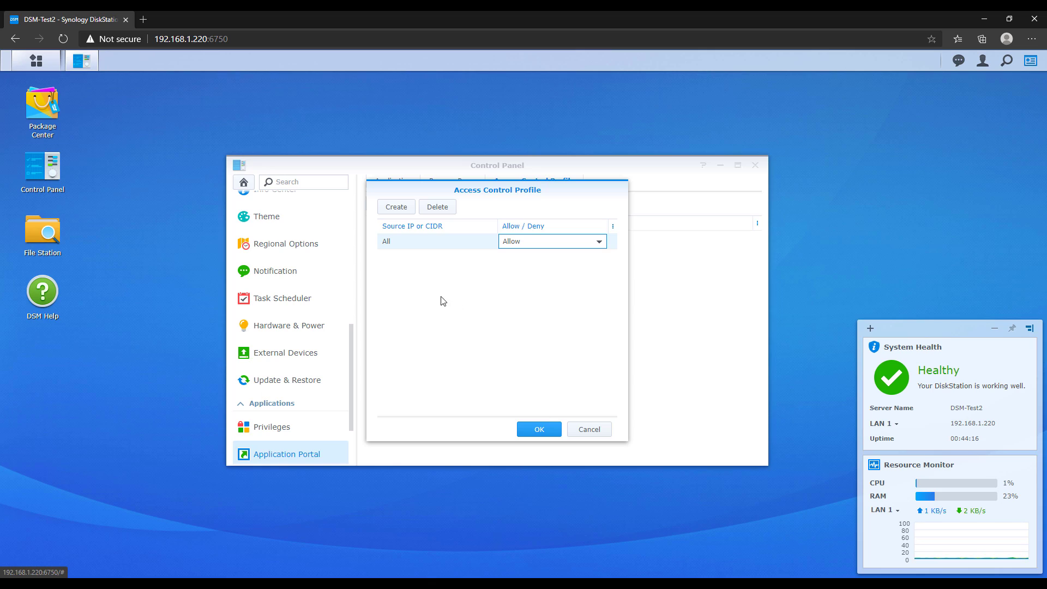
left_click(397, 207)
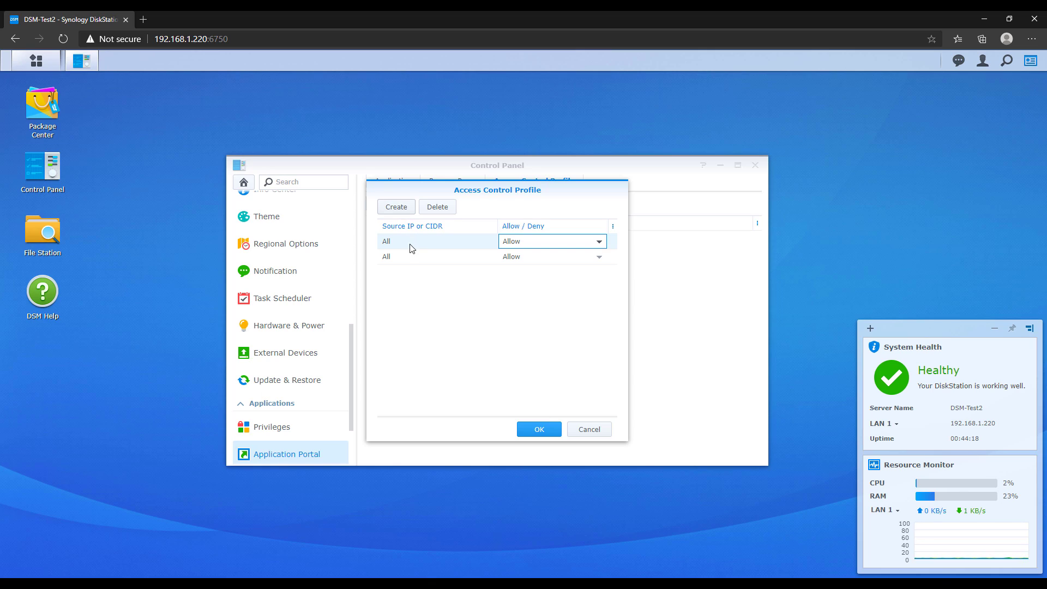
left_click(482, 258)
left_click(537, 258)
left_click(537, 261)
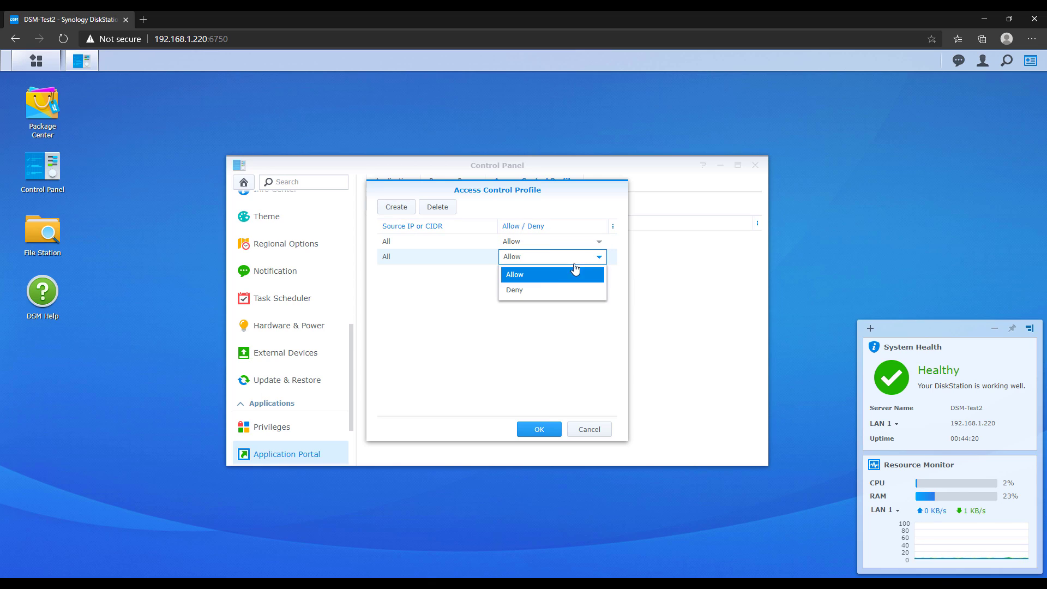
left_click(538, 288)
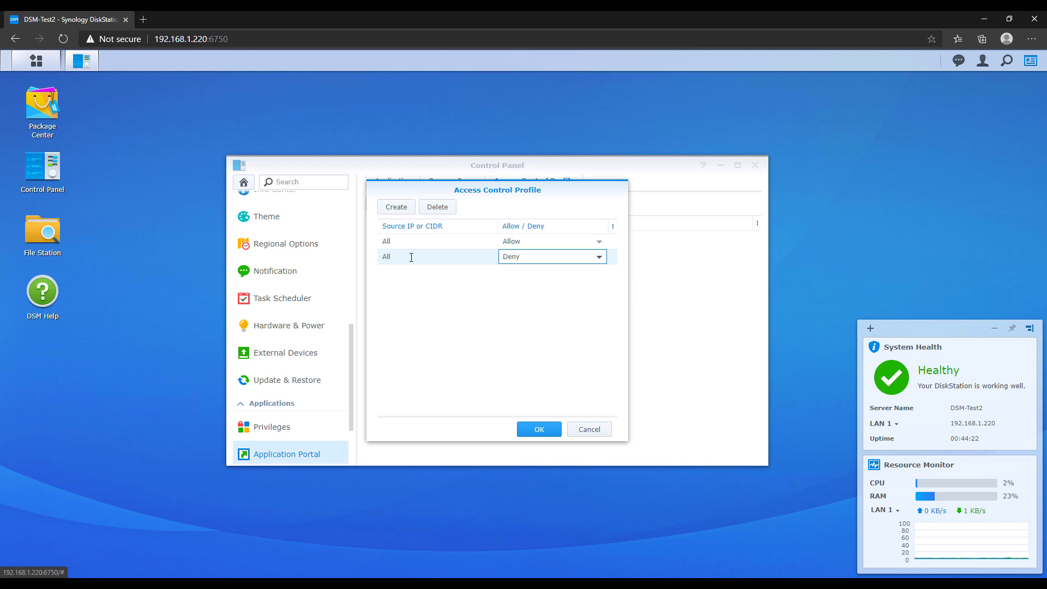
left_click(437, 206)
left_click(517, 330)
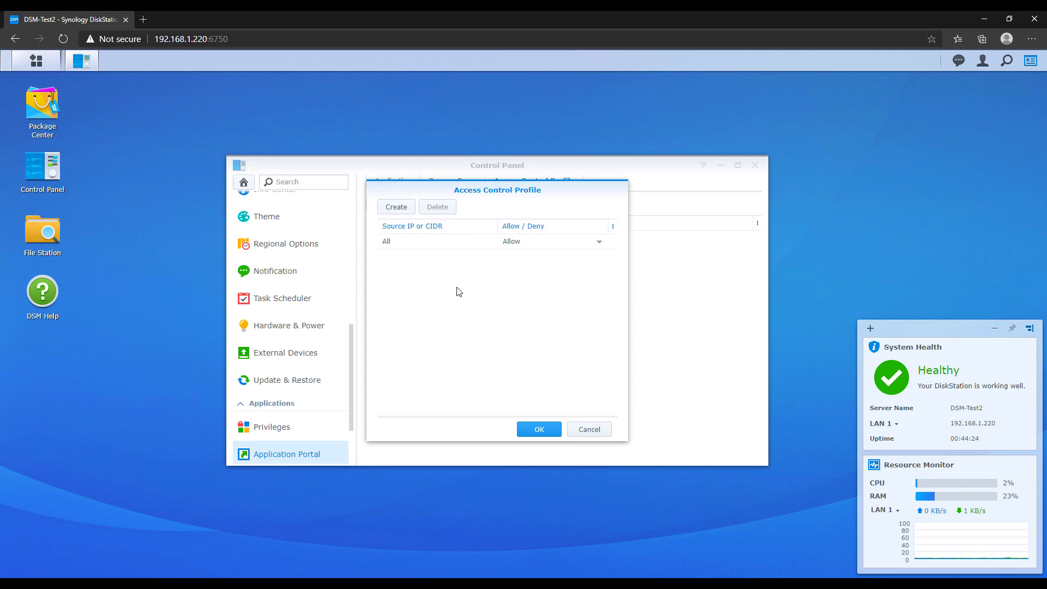
Save New profile, then reopen it to verify its single Allow rule and close
left_click(534, 431)
left_click(439, 239)
left_click(422, 205)
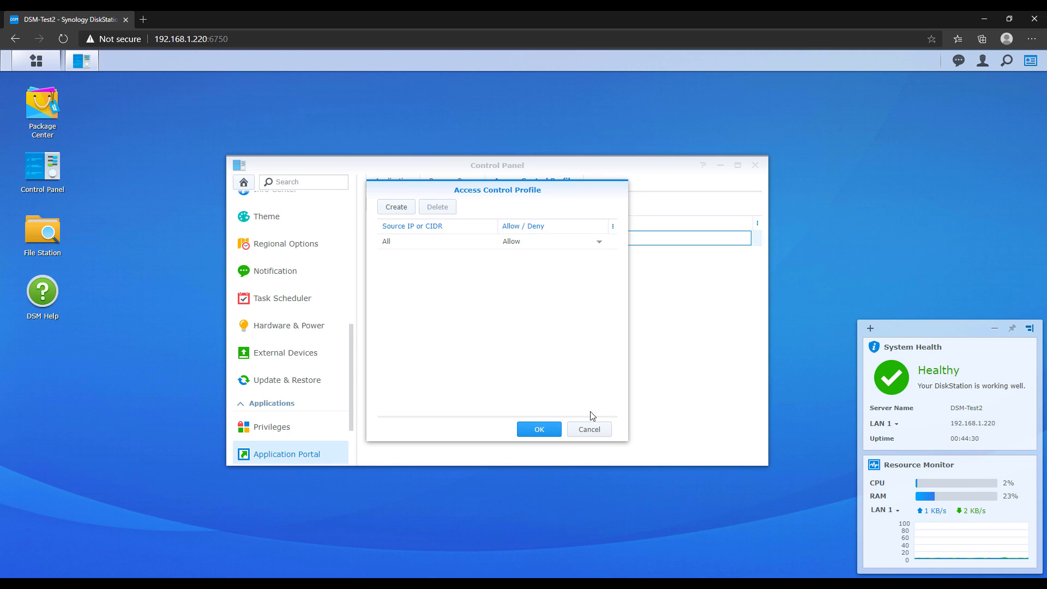
left_click(589, 429)
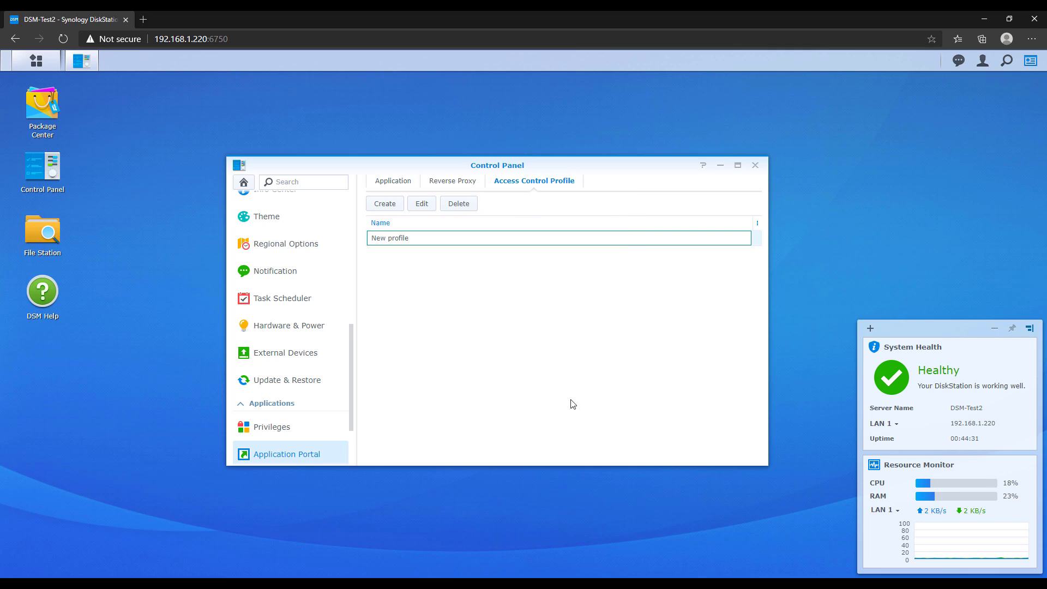
Edit the Plex rule to enable access control with New profile and save it
left_click(455, 181)
left_click(419, 208)
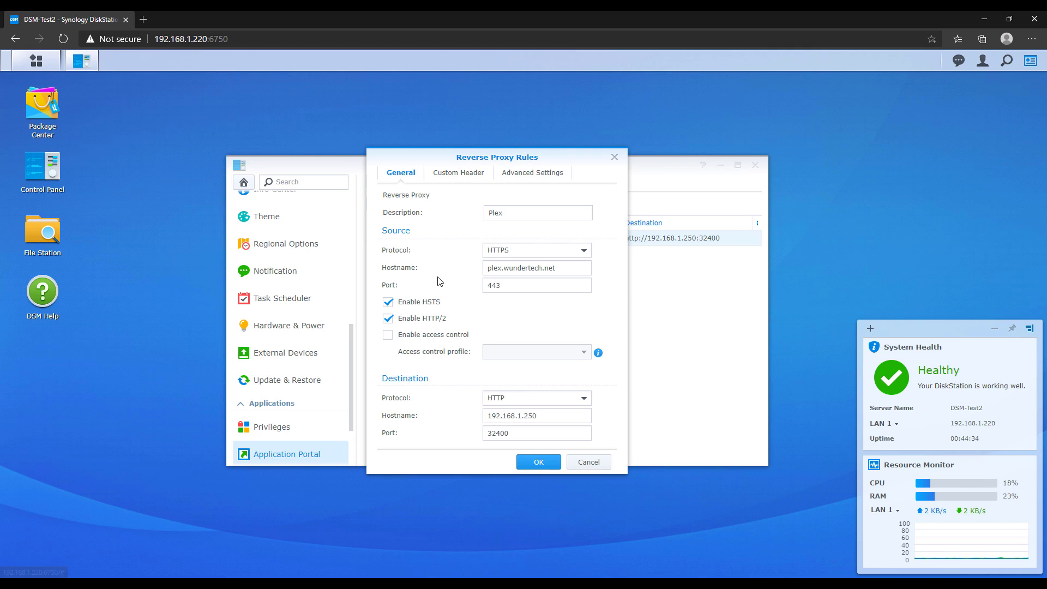
left_click(415, 335)
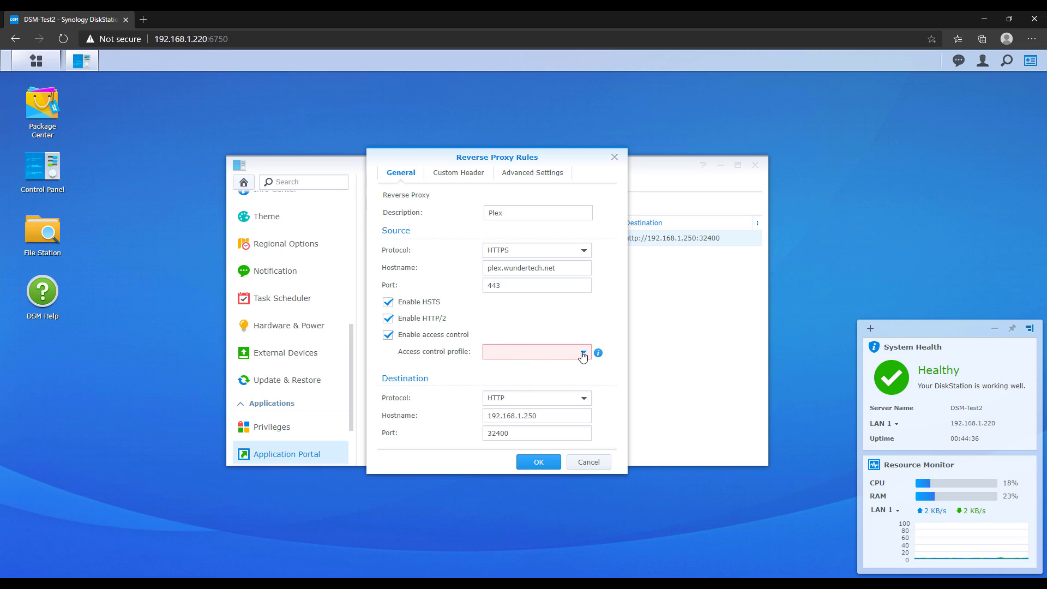
left_click(580, 353)
left_click(523, 367)
left_click(515, 381)
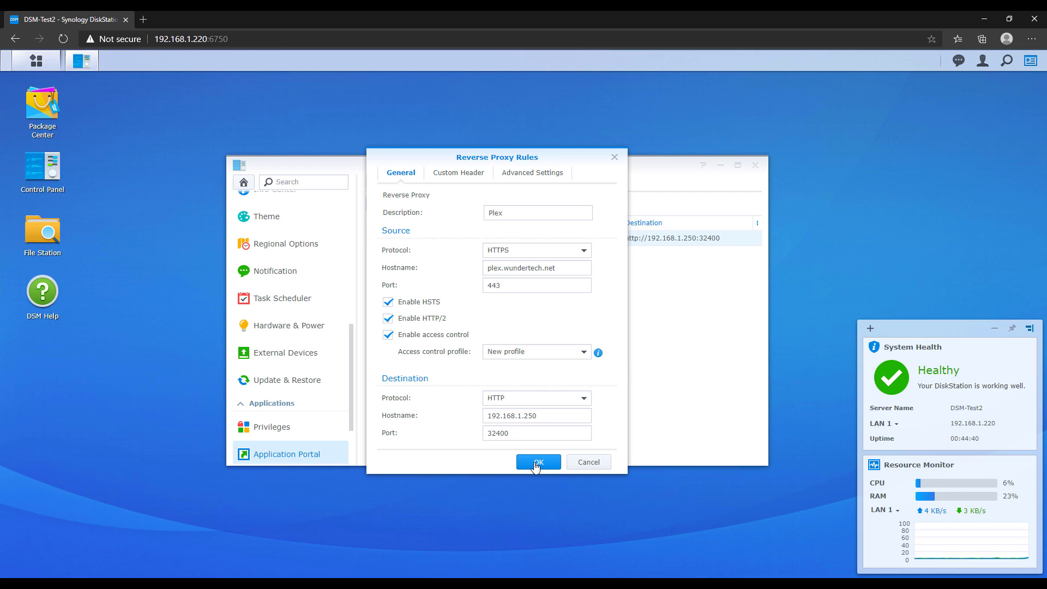
left_click(586, 463)
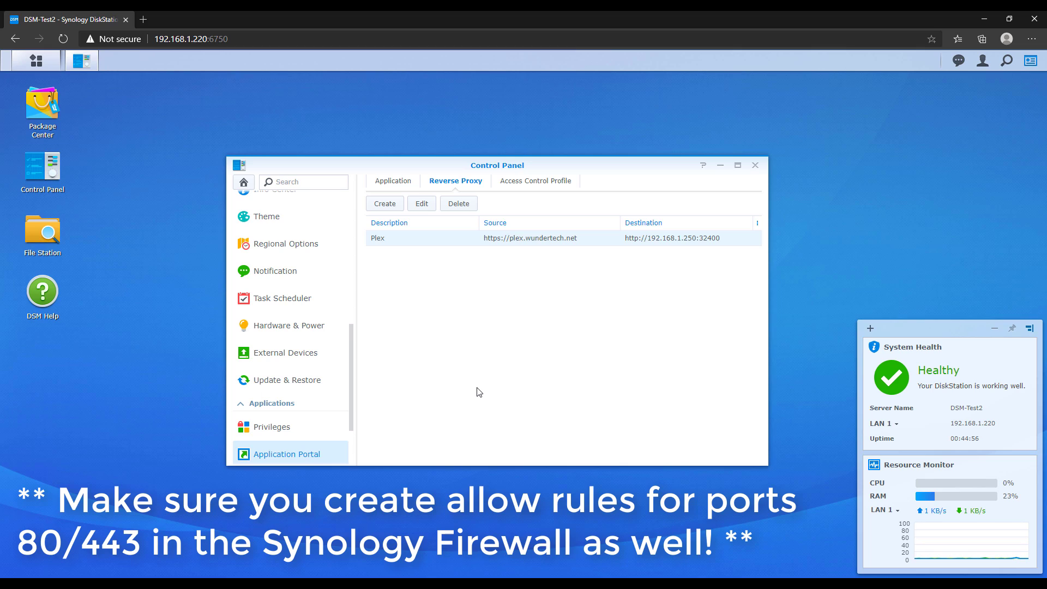
Start adding a new Let's Encrypt certificate under Security > Certificate
scroll(281, 324, "up", 2)
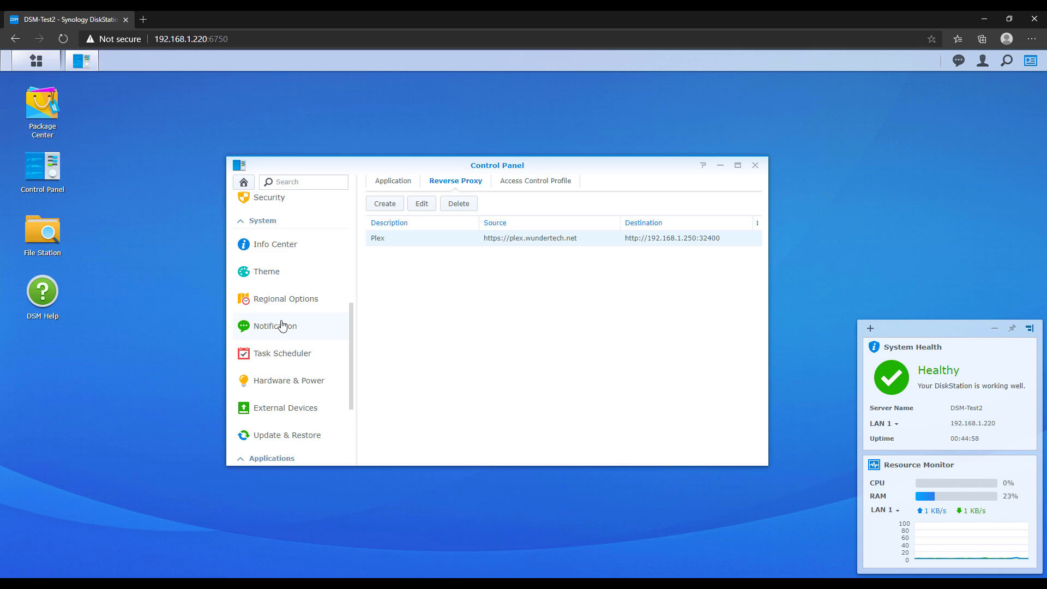
left_click(273, 257)
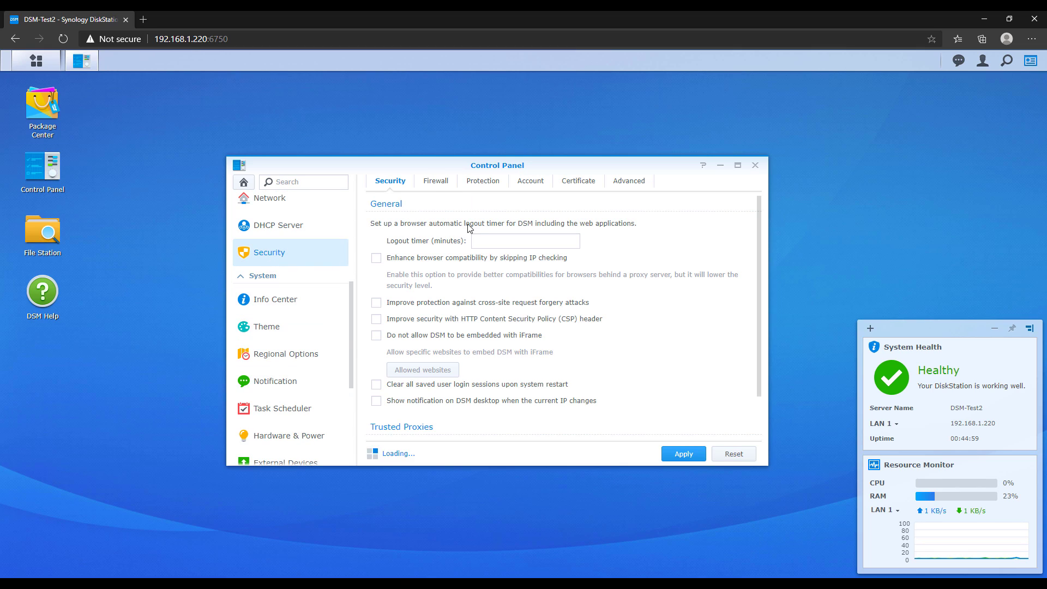
left_click(580, 183)
left_click(382, 205)
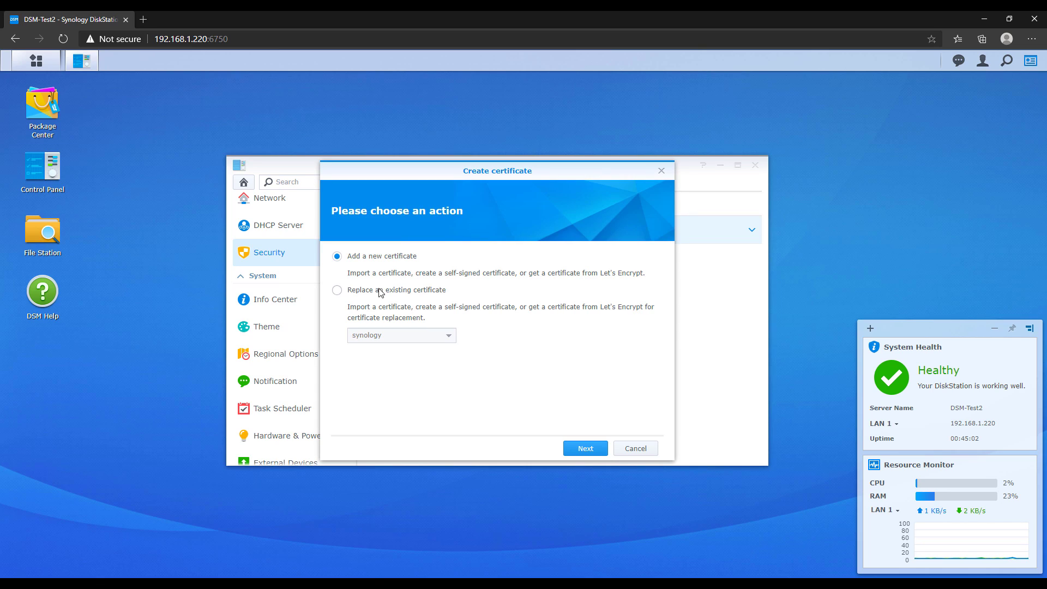
left_click(571, 446)
left_click(374, 353)
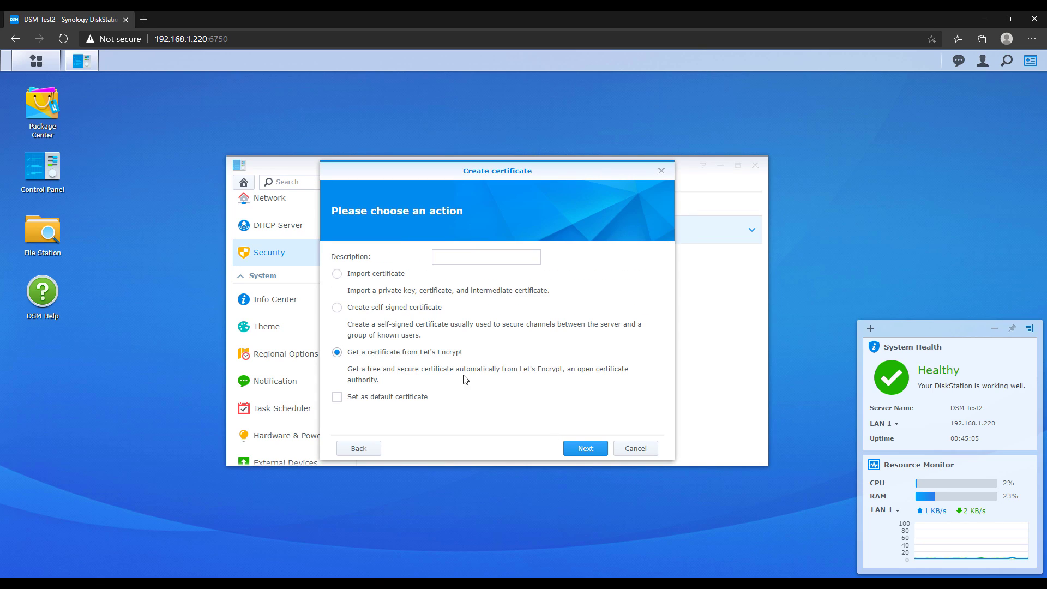
left_click(585, 451)
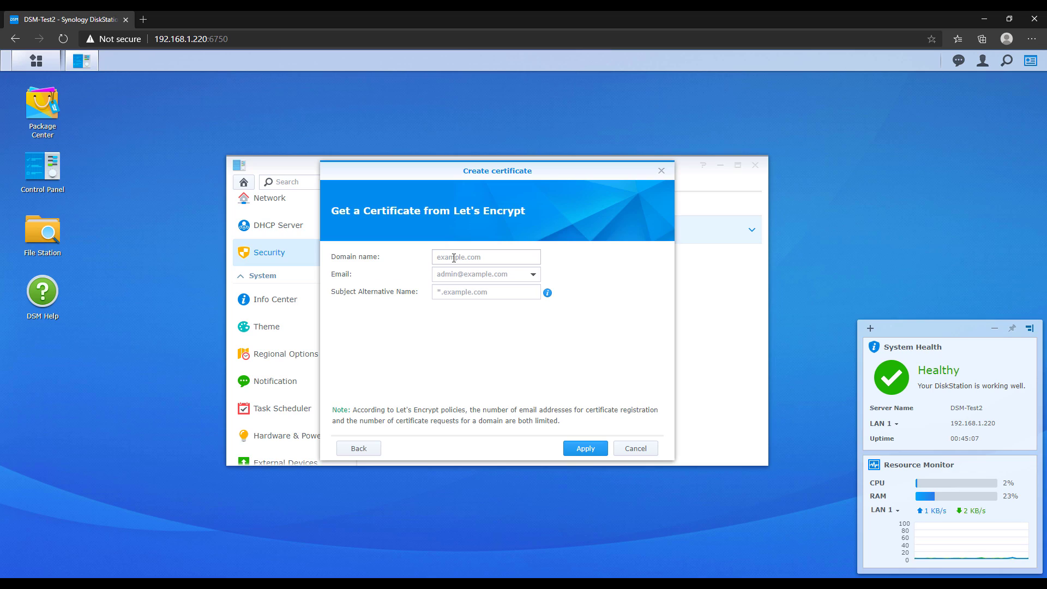
Request the certificate for plex.wundertech.net, entering the account's e-mail address
type("plex.")
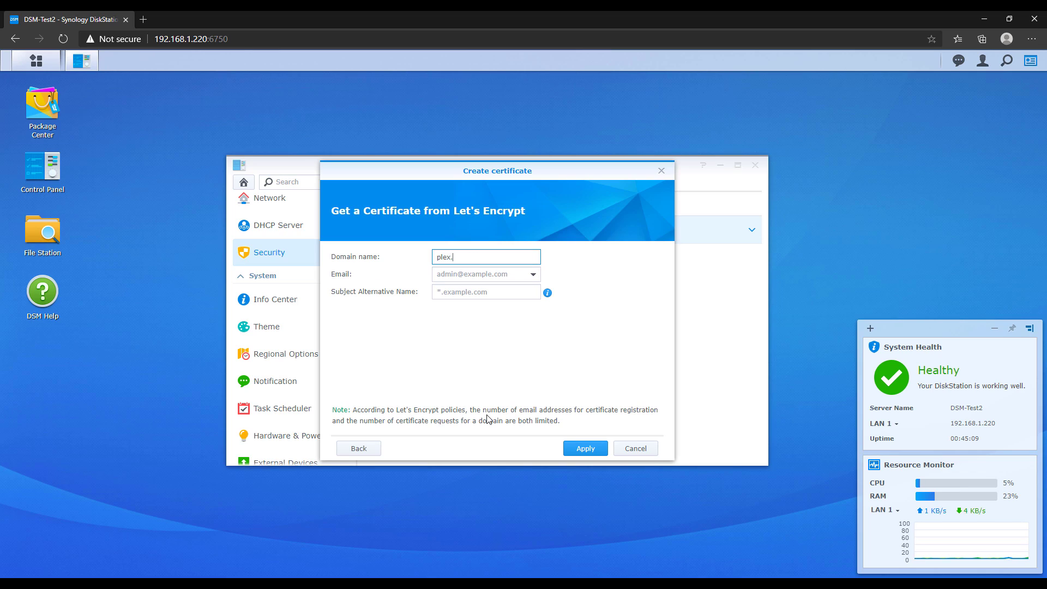
type("wundertech.net")
key("Tab")
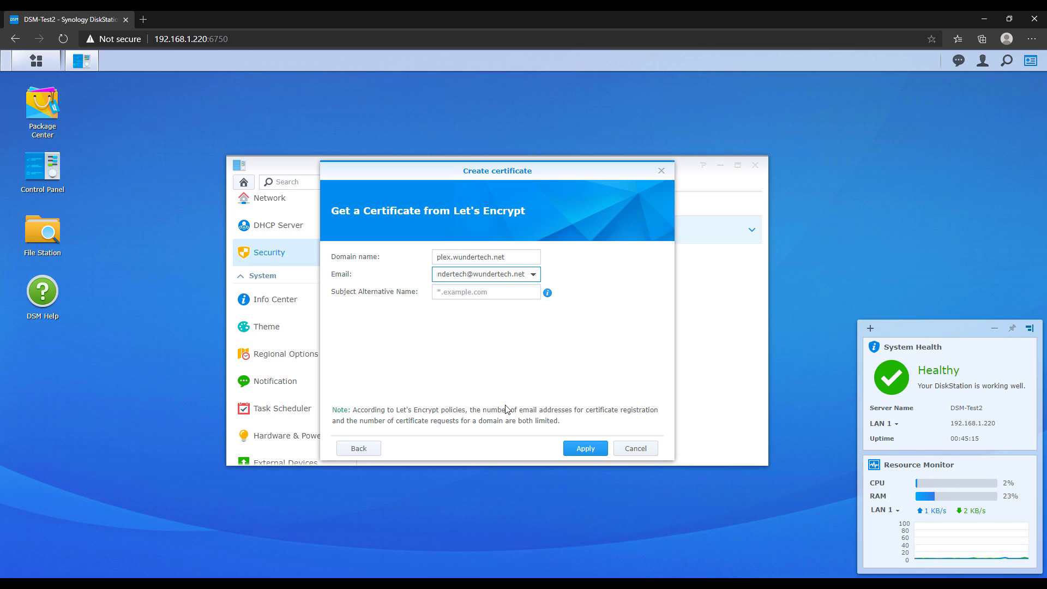
left_click(511, 382)
left_click(585, 448)
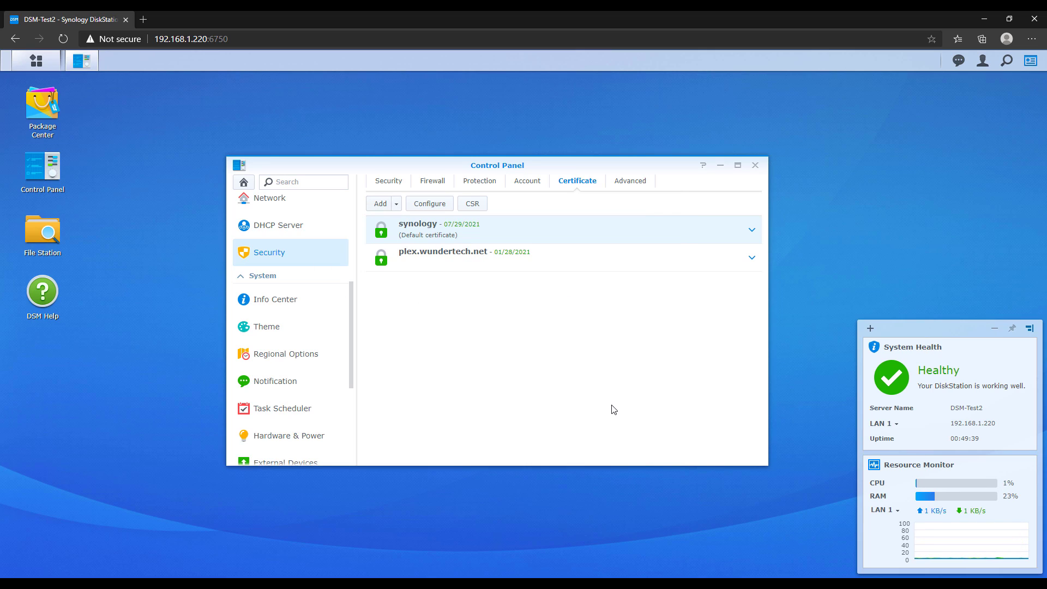
Set the plex.wundertech.net service to use the plex.wundertech.net certificate, save, and exit Control Panel
left_click(430, 203)
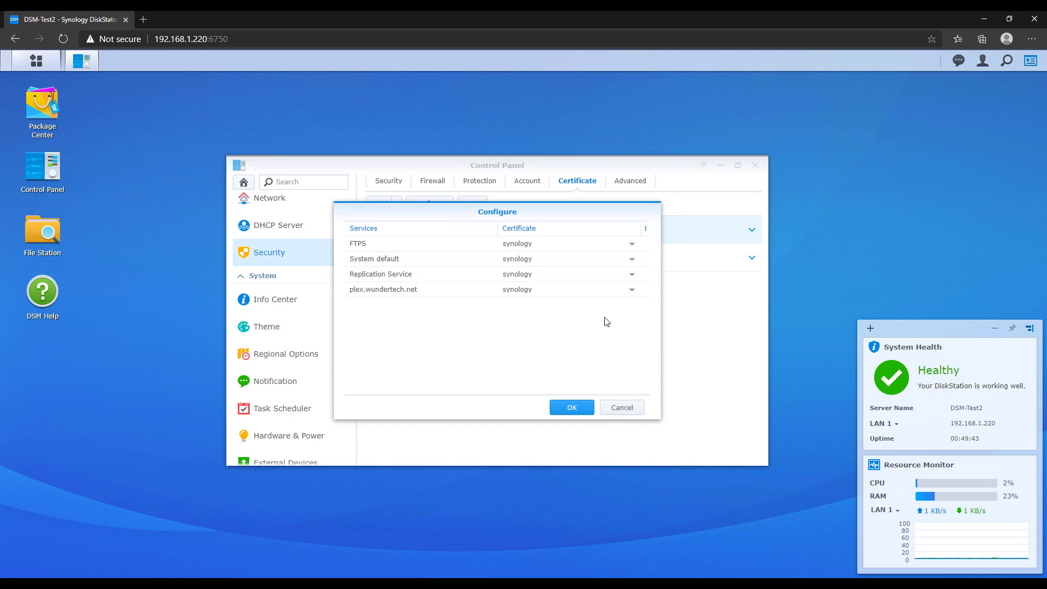
left_click(633, 293)
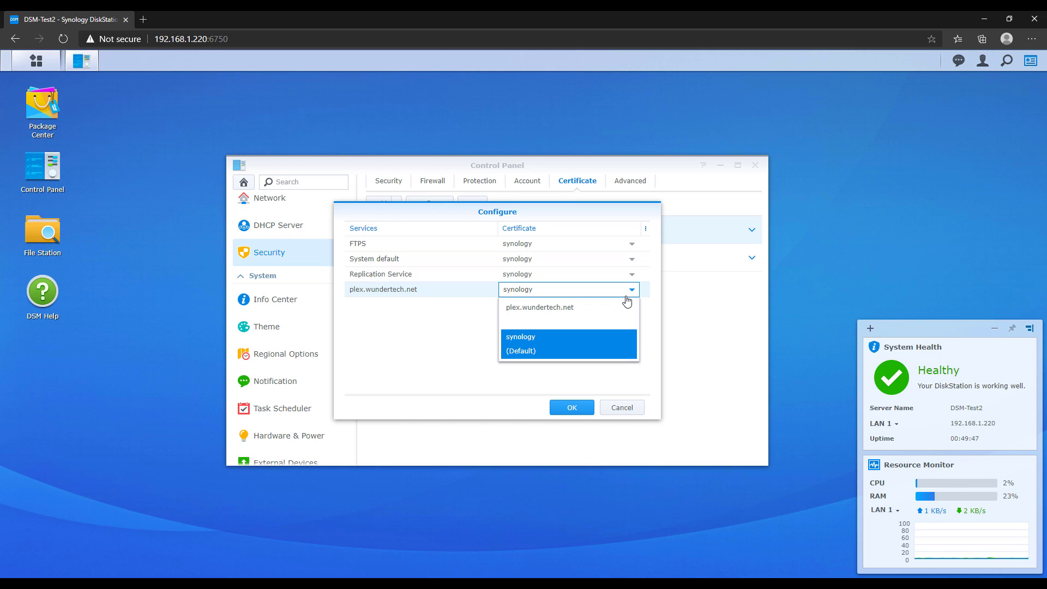
left_click(585, 313)
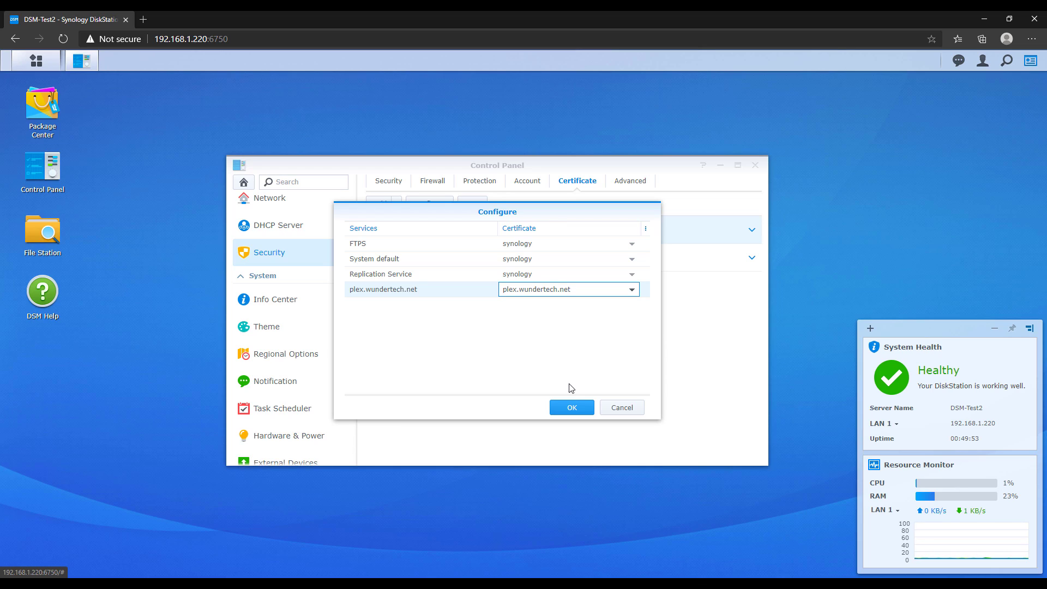
left_click(571, 406)
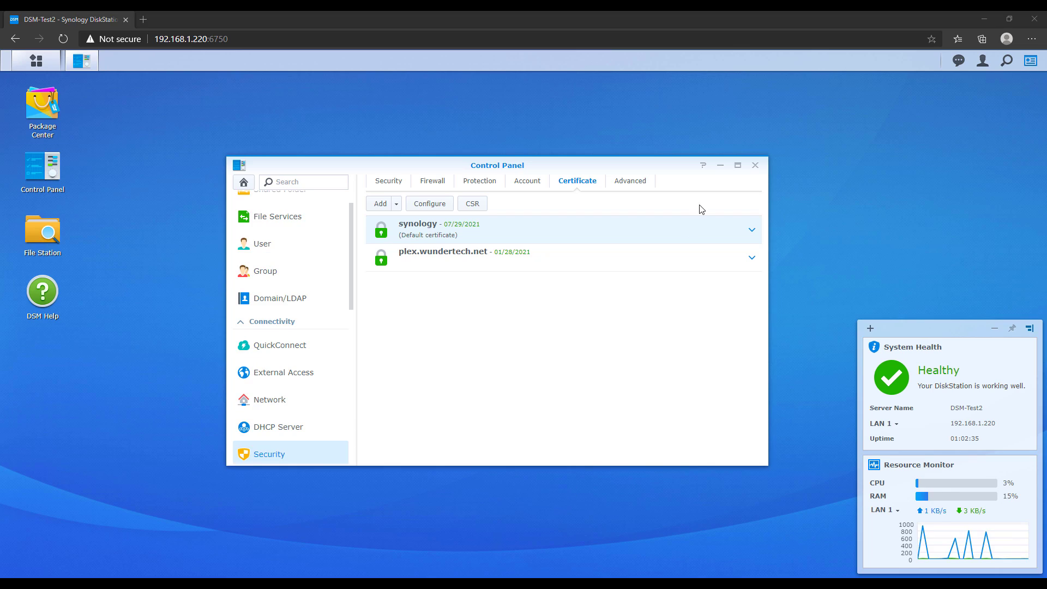
left_click(755, 165)
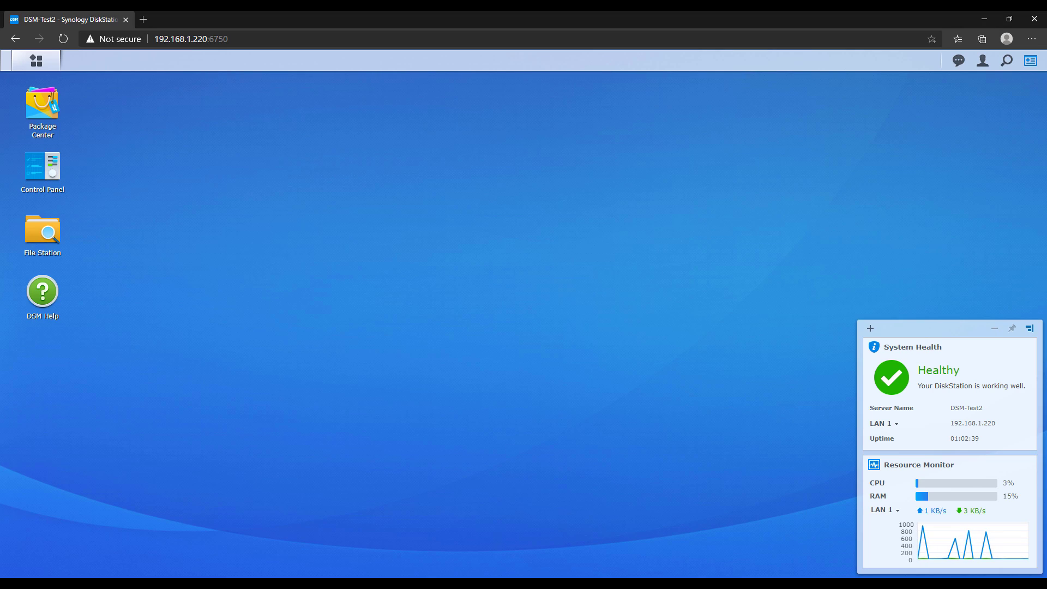
Browse to plex.wundertech.net in a new Edge tab to confirm Plex loads securely over HTTPS
left_click(142, 19)
type("ple")
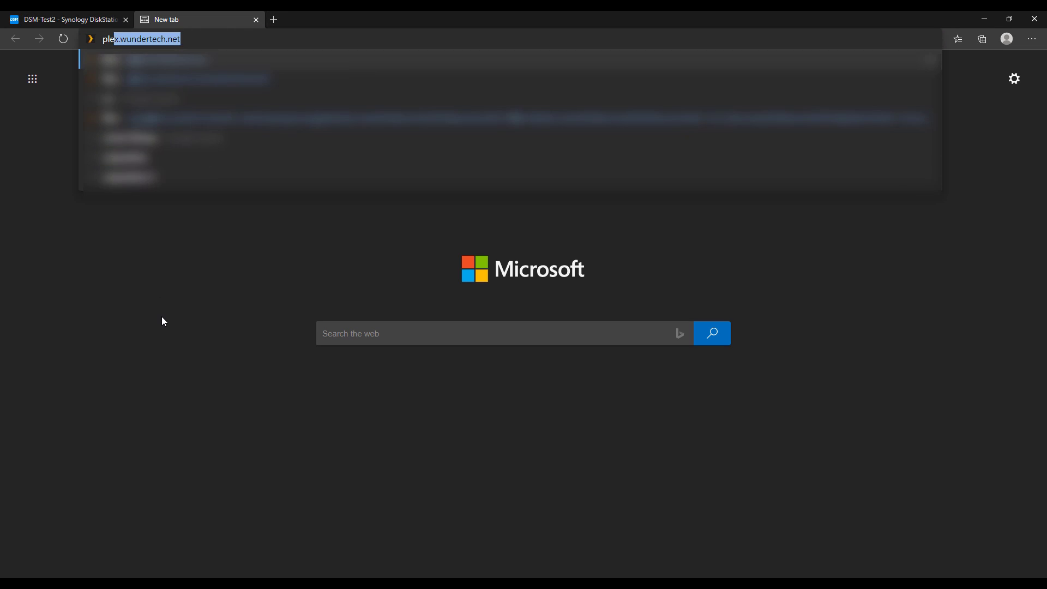
type("x.wundertech.net")
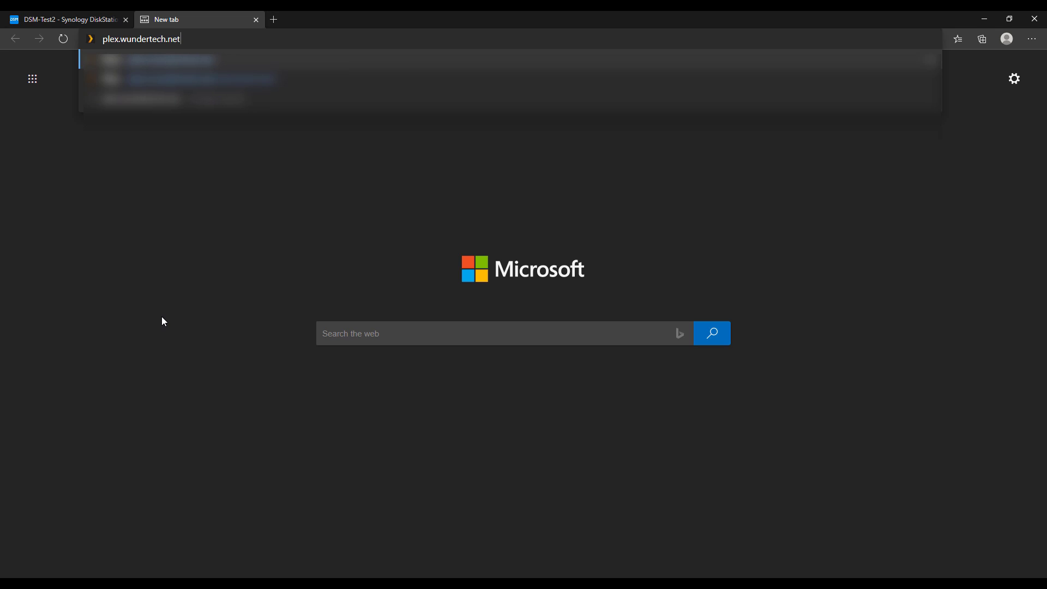
key("Return")
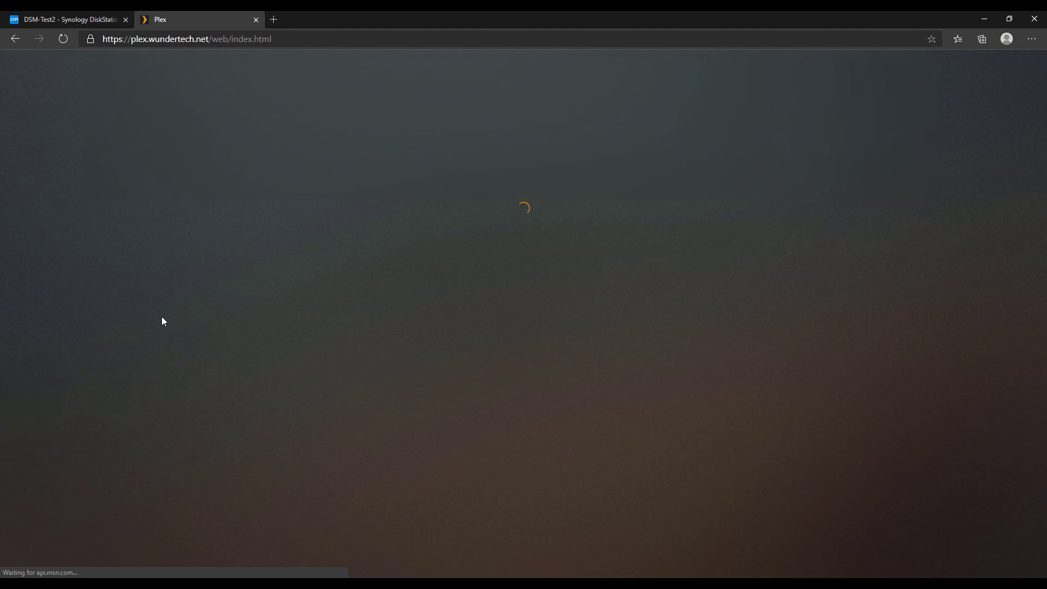